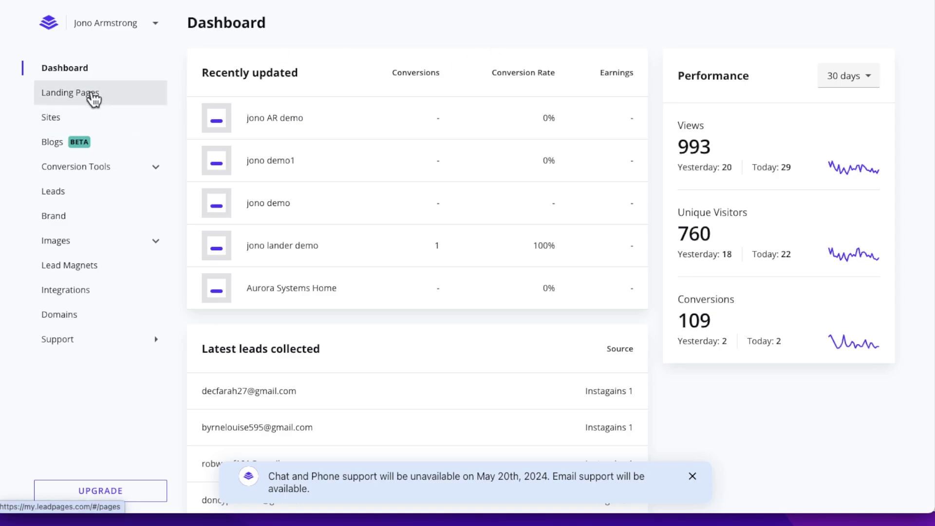
Find Instagains 1 among the landing pages, view its published version and open the page for editing
{"action": "left_click", "coordinate": [90, 96]}
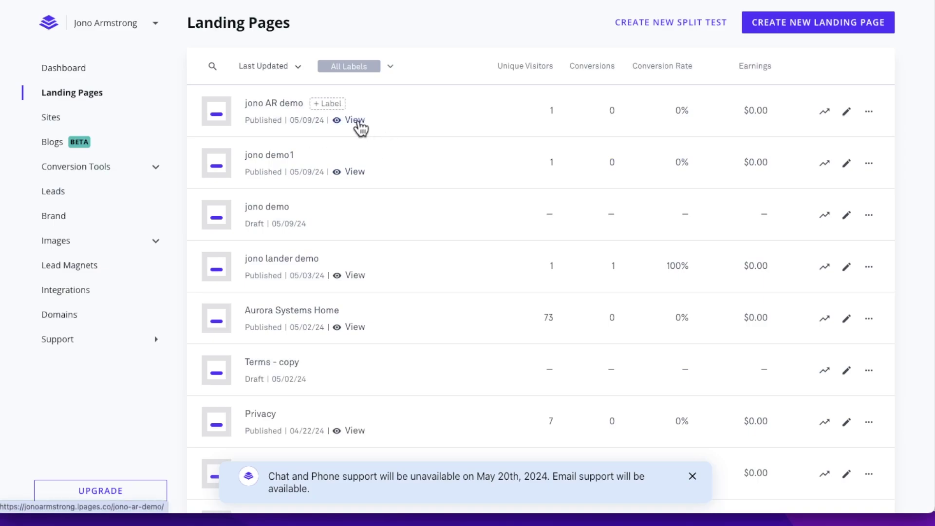
{"action": "scroll", "coordinate": [403, 204], "scroll_direction": "down", "scroll_amount": 6}
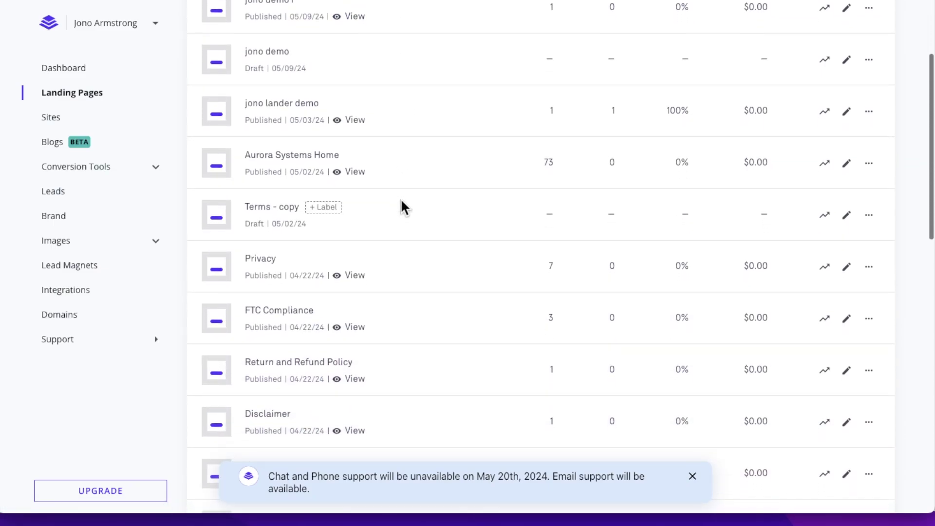
{"action": "scroll", "coordinate": [403, 205], "scroll_direction": "down", "scroll_amount": 10}
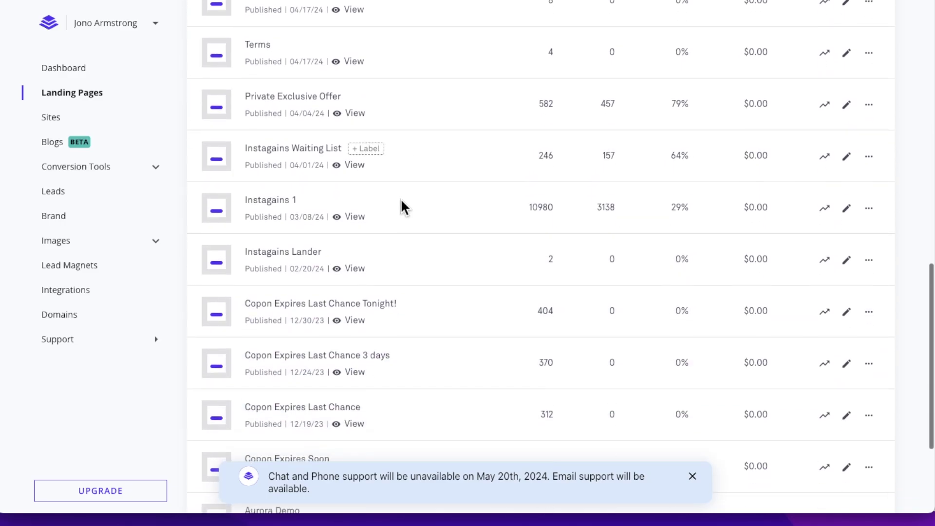
{"action": "scroll", "coordinate": [413, 210], "scroll_direction": "down", "scroll_amount": 1}
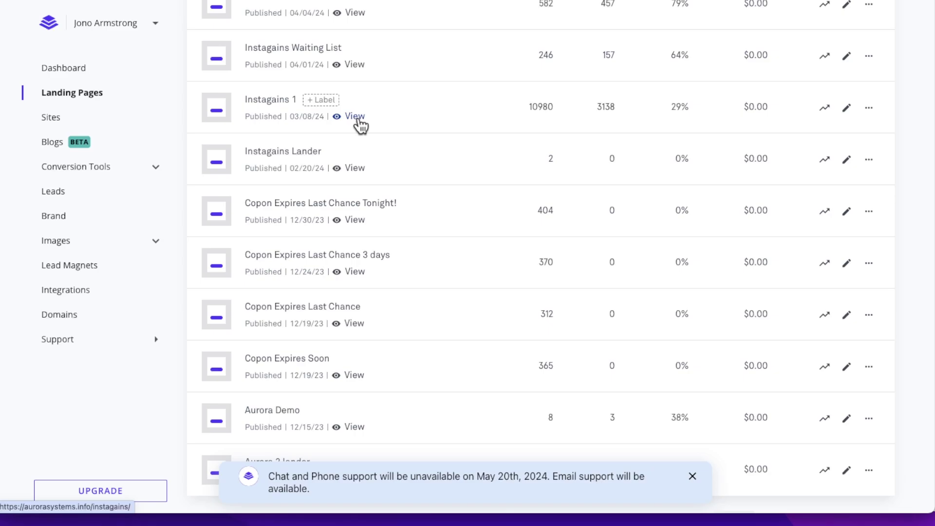
{"action": "left_click", "coordinate": [356, 118]}
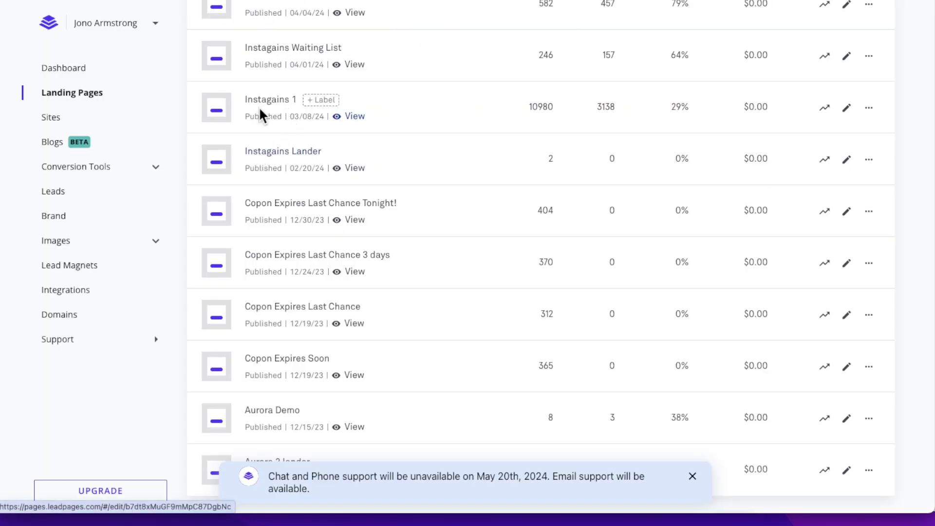
{"action": "left_click", "coordinate": [272, 104]}
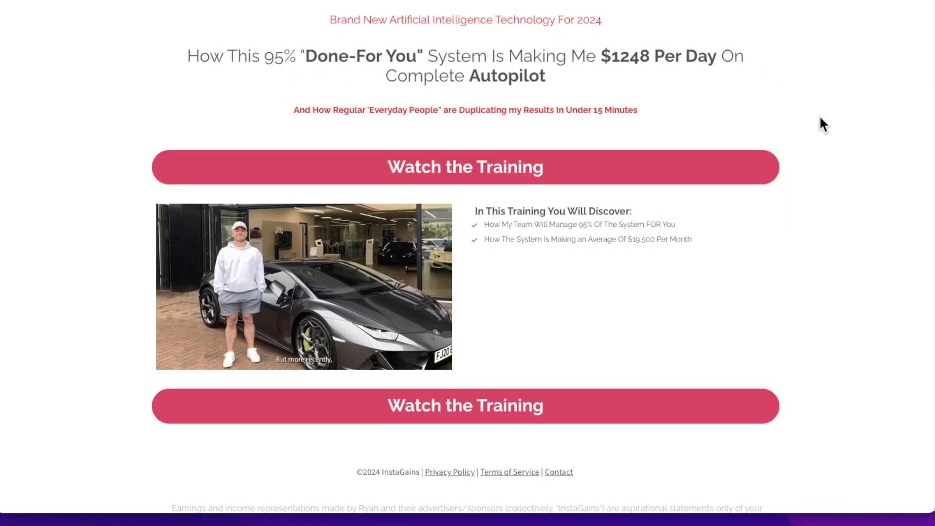
Look over the published Instagains page, open the sign-up pop-up from the upper "Watch the Training" button, and close it
{"action": "scroll", "coordinate": [41, 162], "scroll_direction": "down", "scroll_amount": 1}
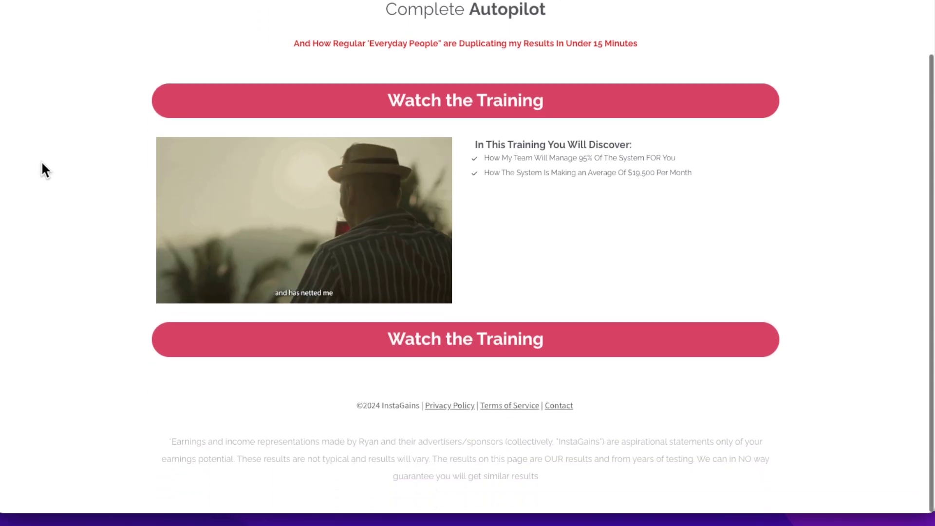
{"action": "scroll", "coordinate": [49, 145], "scroll_direction": "up", "scroll_amount": 1}
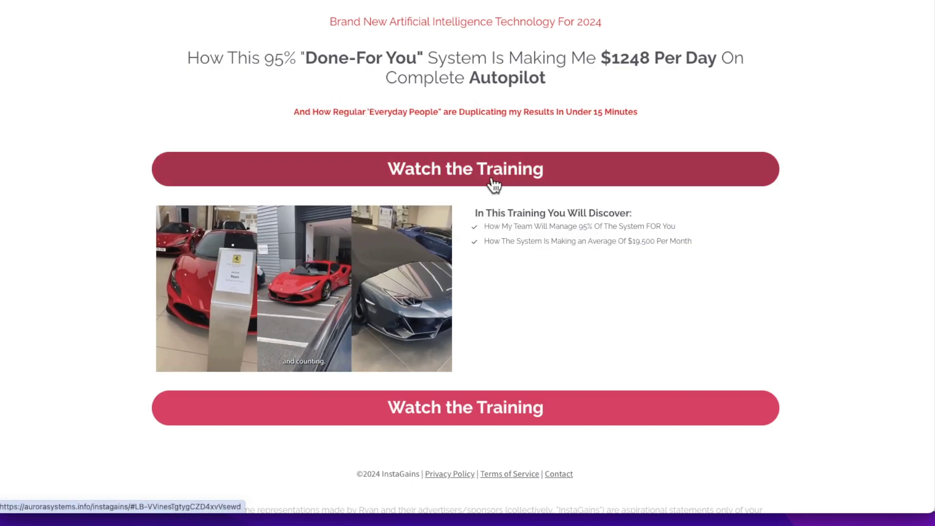
{"action": "left_click", "coordinate": [493, 186]}
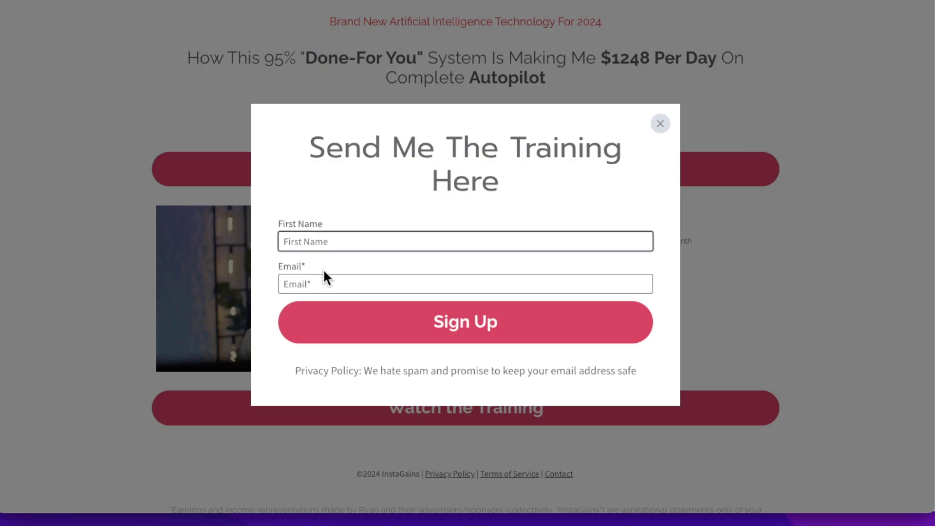
{"action": "left_click", "coordinate": [661, 125]}
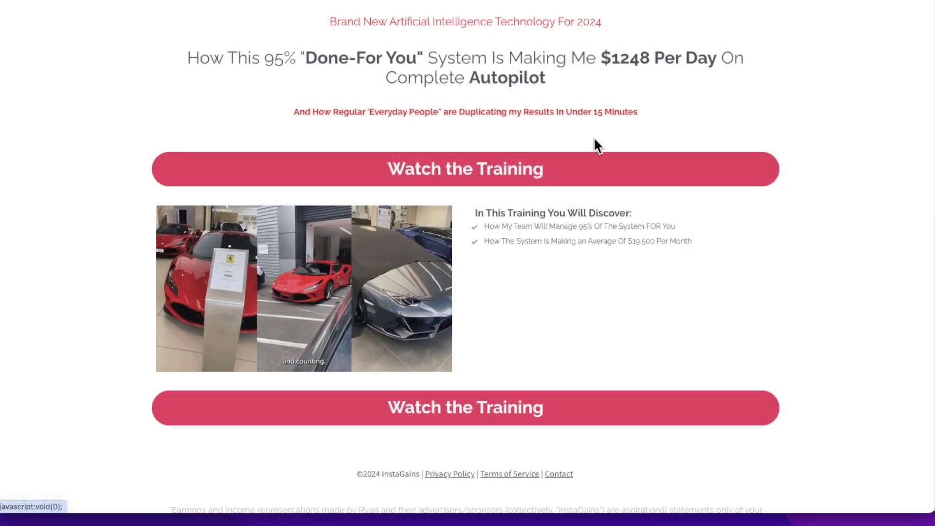
Examine the footer of the published page and highlight the earnings disclaimer text
{"action": "scroll", "coordinate": [101, 143], "scroll_direction": "down", "scroll_amount": 1}
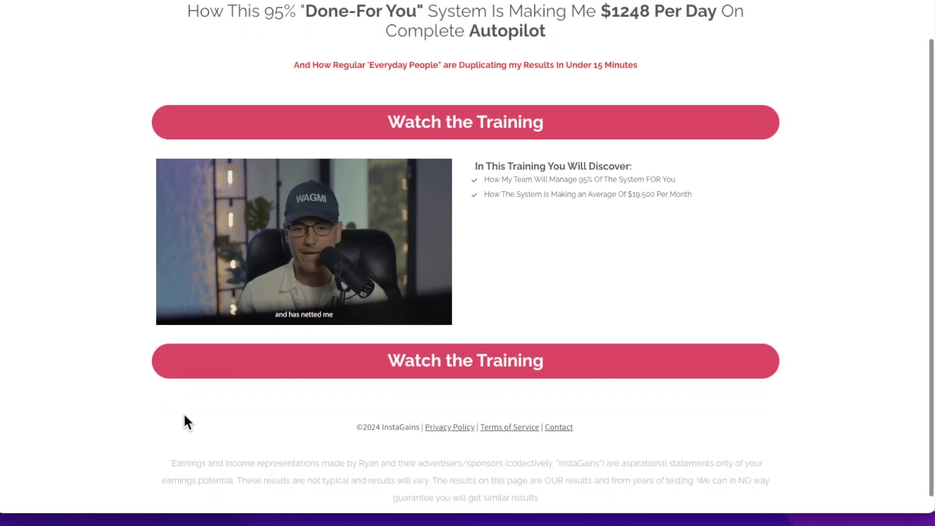
{"action": "left_click_drag", "start_coordinate": [169, 464], "coordinate": [599, 507]}
{"action": "left_click", "coordinate": [631, 433]}
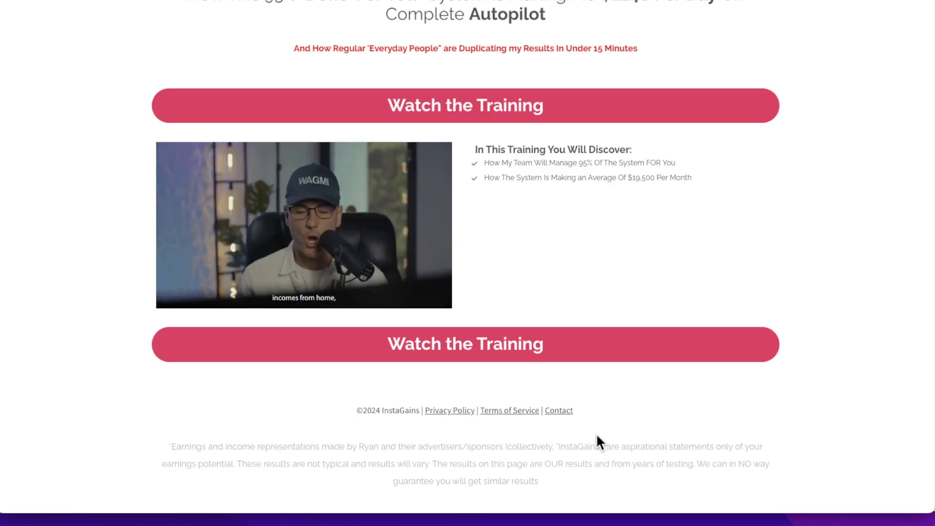
{"action": "scroll", "coordinate": [635, 416], "scroll_direction": "up", "scroll_amount": 2}
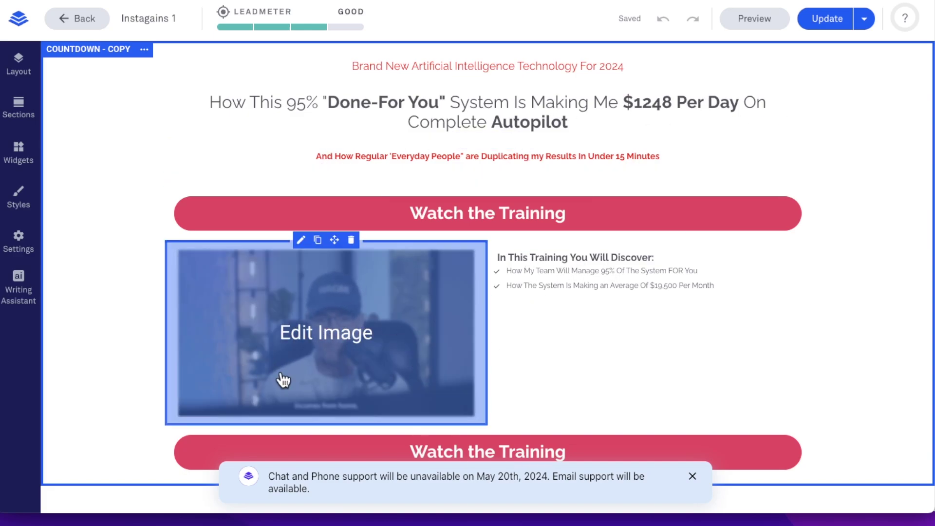
Highlight the word "Me" in the main headline of the page being edited and leave the text as it is
{"action": "scroll", "coordinate": [309, 319], "scroll_direction": "down", "scroll_amount": 2}
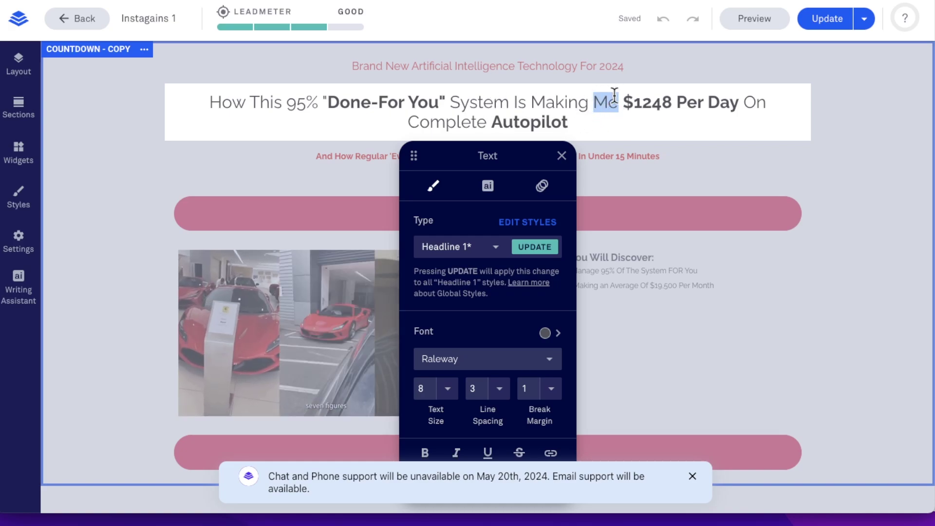
{"action": "left_click", "coordinate": [641, 123]}
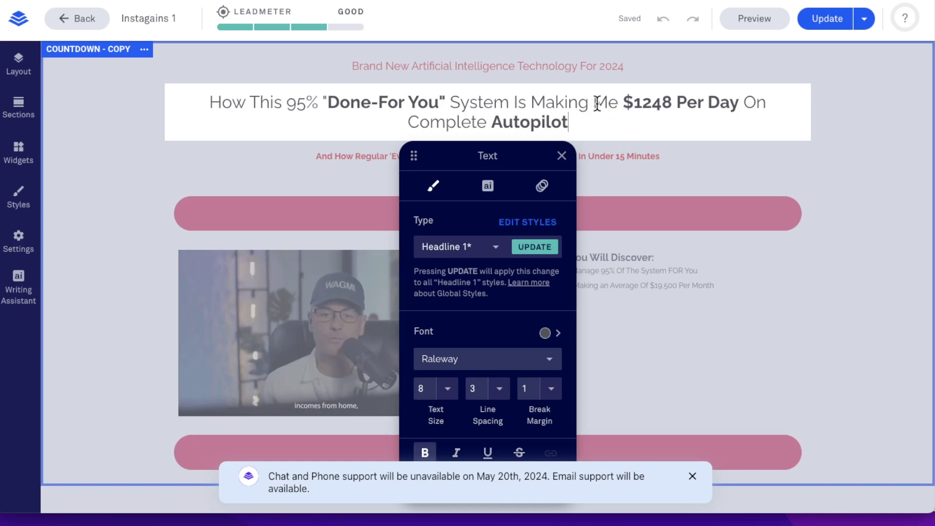
{"action": "left_click_drag", "start_coordinate": [596, 102], "coordinate": [618, 102]}
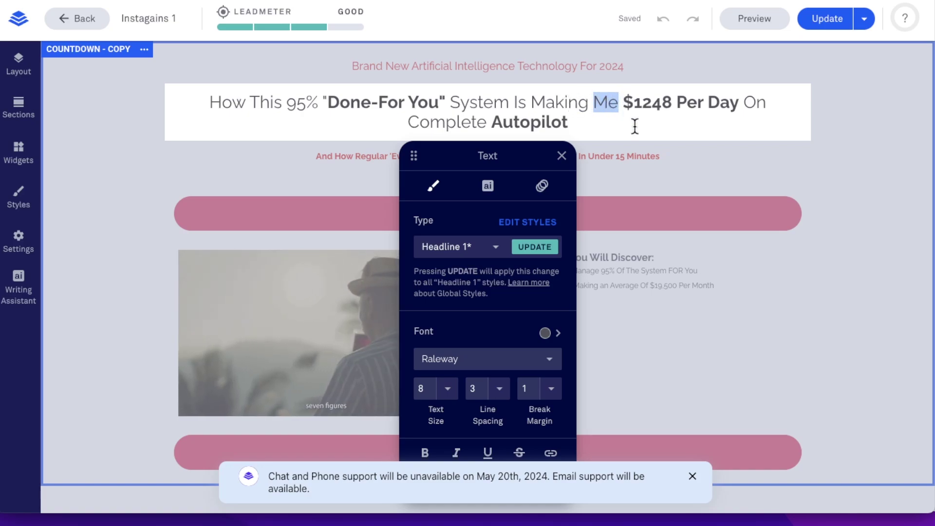
{"action": "left_click", "coordinate": [653, 129]}
{"action": "left_click", "coordinate": [685, 161]}
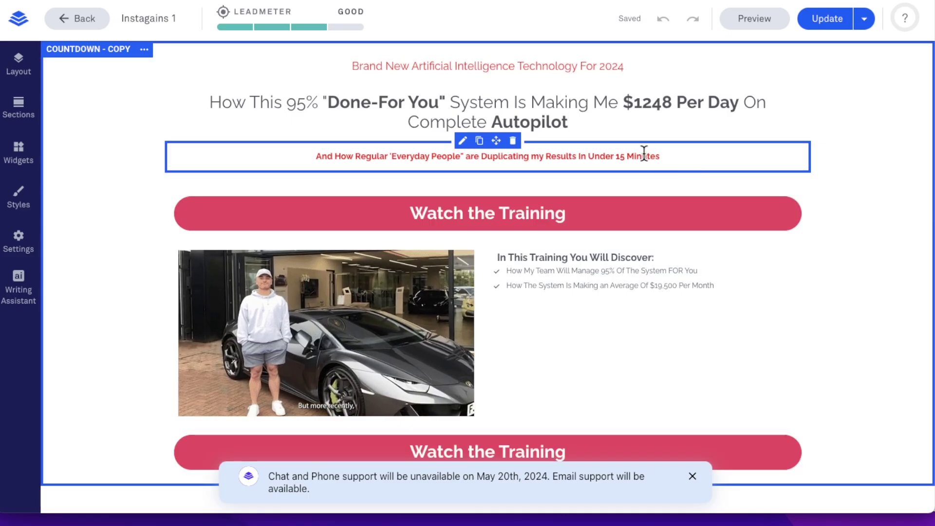
{"action": "left_click", "coordinate": [639, 120]}
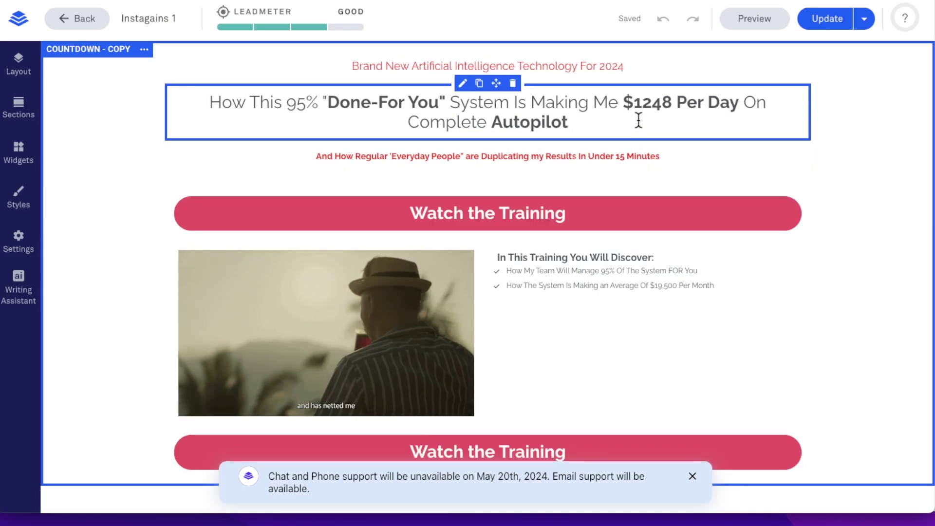
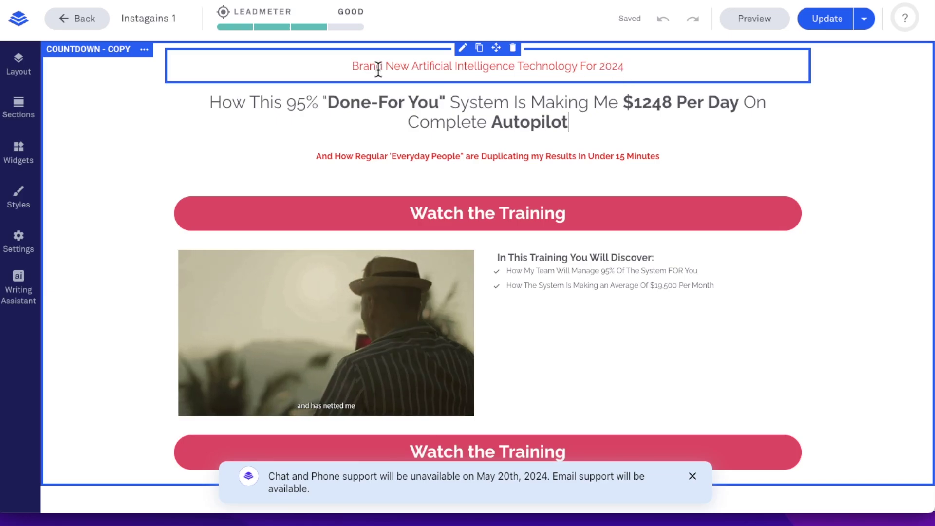
Look over the page layout down to the footer and open the upper "Watch the Training" button's pop-up for editing
{"action": "scroll", "coordinate": [598, 173], "scroll_direction": "down", "scroll_amount": 2}
{"action": "scroll", "coordinate": [598, 173], "scroll_direction": "down", "scroll_amount": 2}
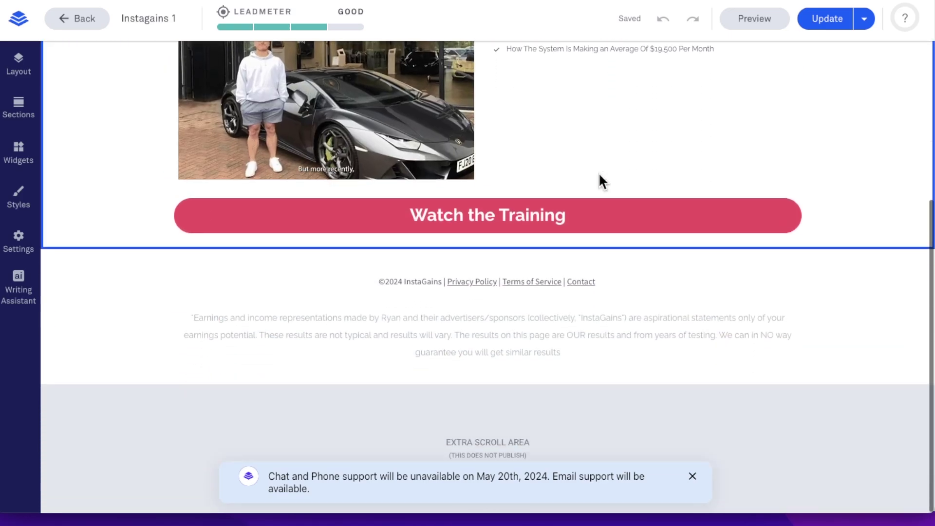
{"action": "scroll", "coordinate": [598, 173], "scroll_direction": "up", "scroll_amount": 4}
{"action": "scroll", "coordinate": [599, 179], "scroll_direction": "down", "scroll_amount": 1}
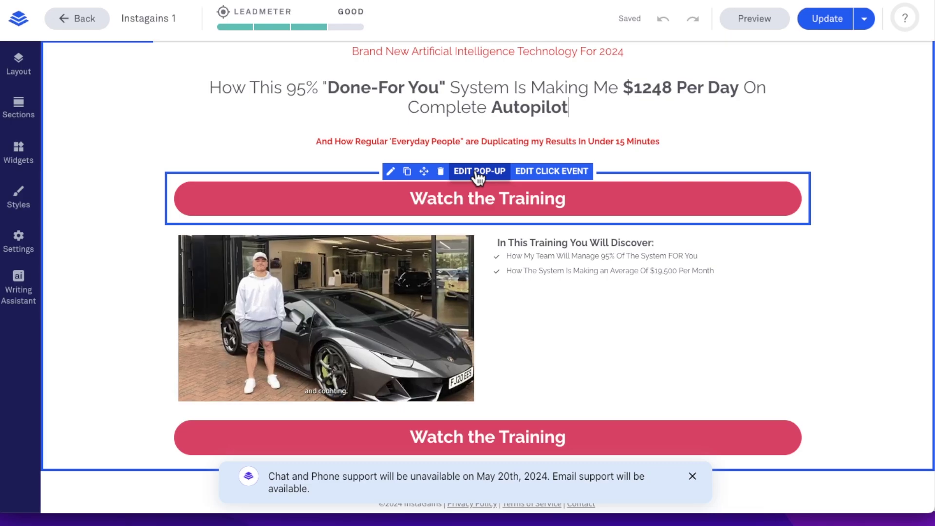
{"action": "left_click", "coordinate": [476, 173]}
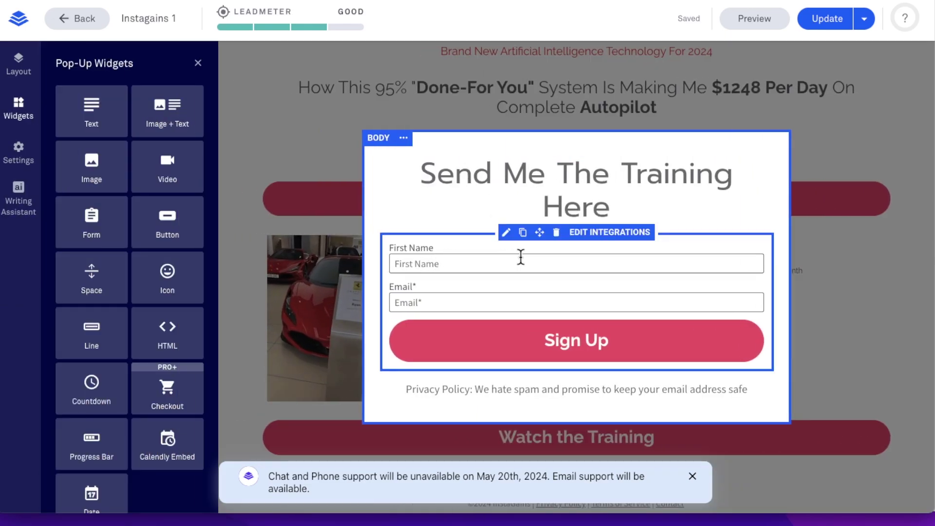
Review the sign-up form's integrations, fields and after-submit actions, and save and close the form
{"action": "left_click", "coordinate": [617, 234]}
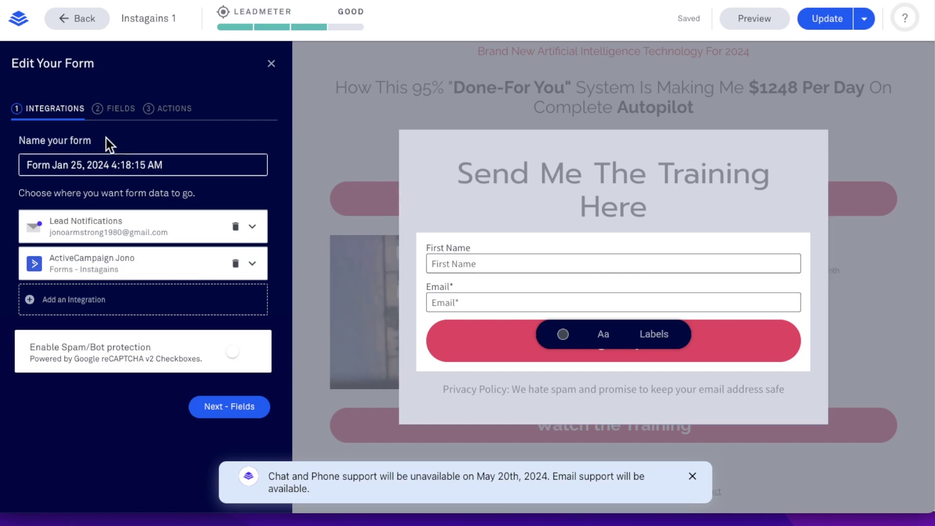
{"action": "left_click", "coordinate": [120, 111]}
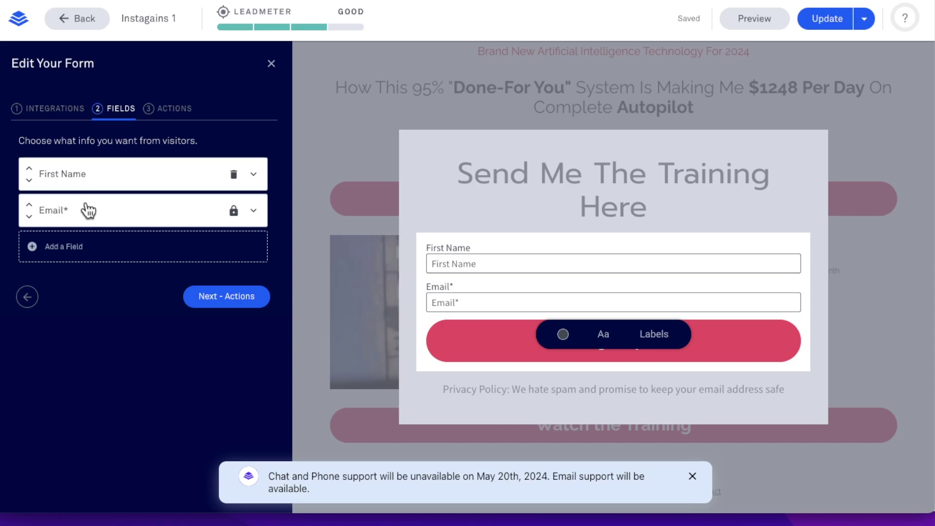
{"action": "left_click", "coordinate": [186, 112]}
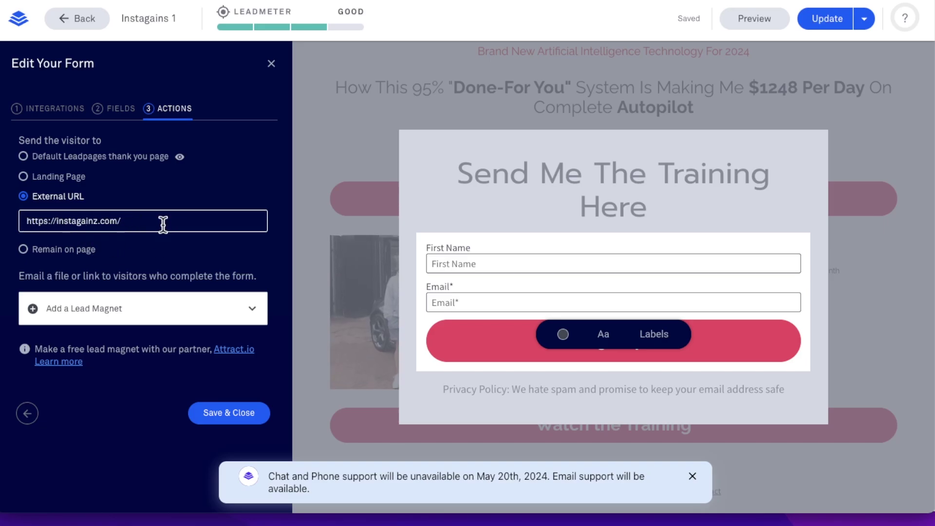
{"action": "left_click", "coordinate": [247, 414]}
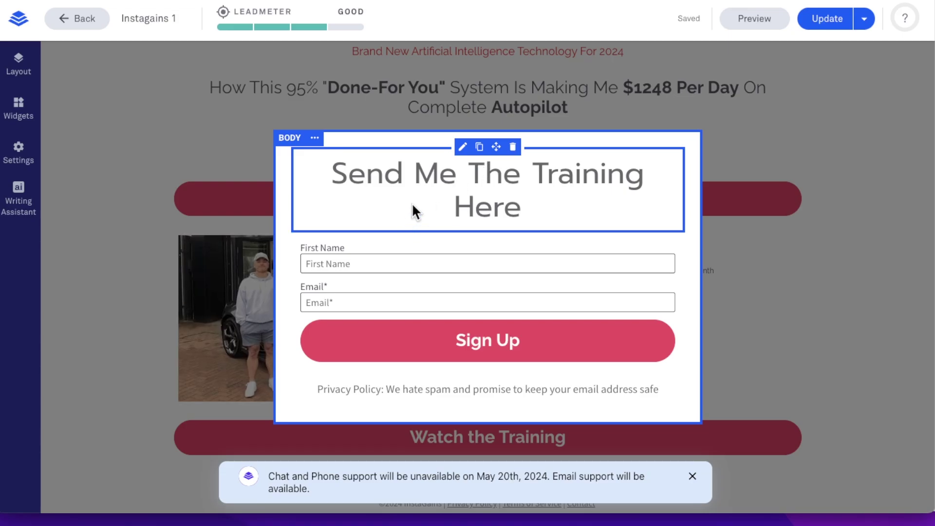
Examine the head section tracking code in the pop-up's settings and return to the main page
{"action": "left_click", "coordinate": [20, 155]}
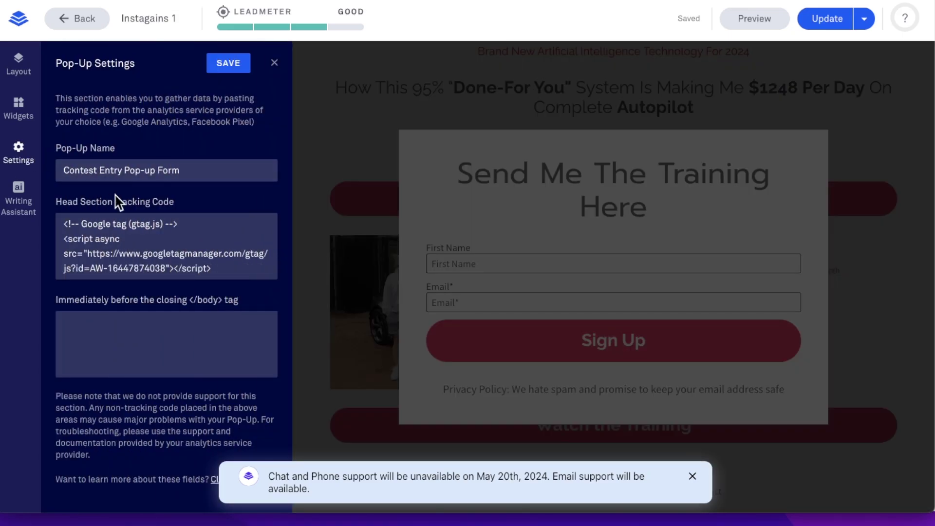
{"action": "scroll", "coordinate": [122, 241], "scroll_direction": "down", "scroll_amount": 5}
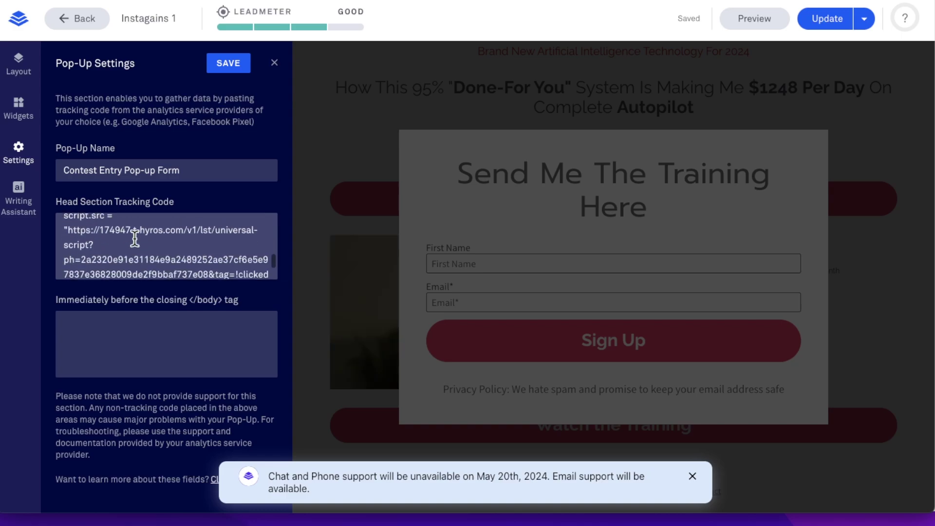
{"action": "scroll", "coordinate": [134, 238], "scroll_direction": "down", "scroll_amount": 3}
{"action": "scroll", "coordinate": [134, 238], "scroll_direction": "up", "scroll_amount": 10}
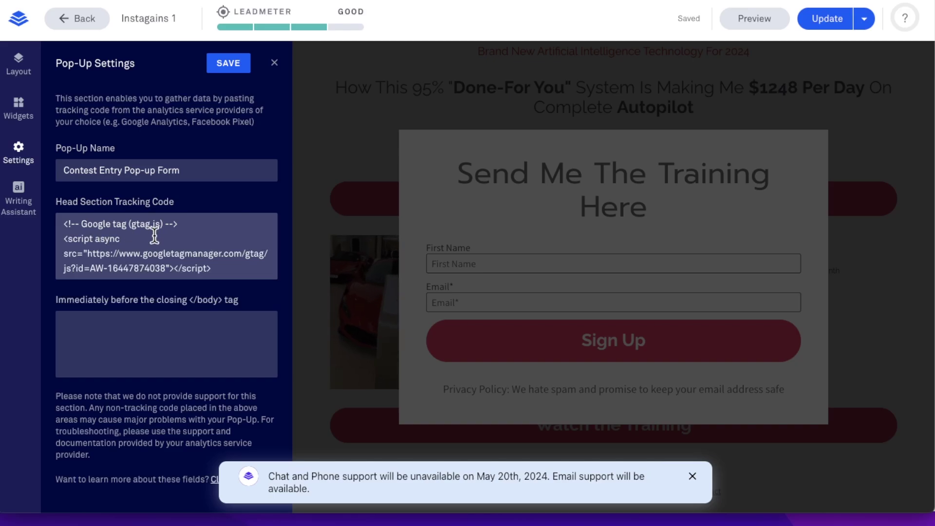
{"action": "scroll", "coordinate": [154, 236], "scroll_direction": "down", "scroll_amount": 8}
{"action": "left_click", "coordinate": [274, 63]}
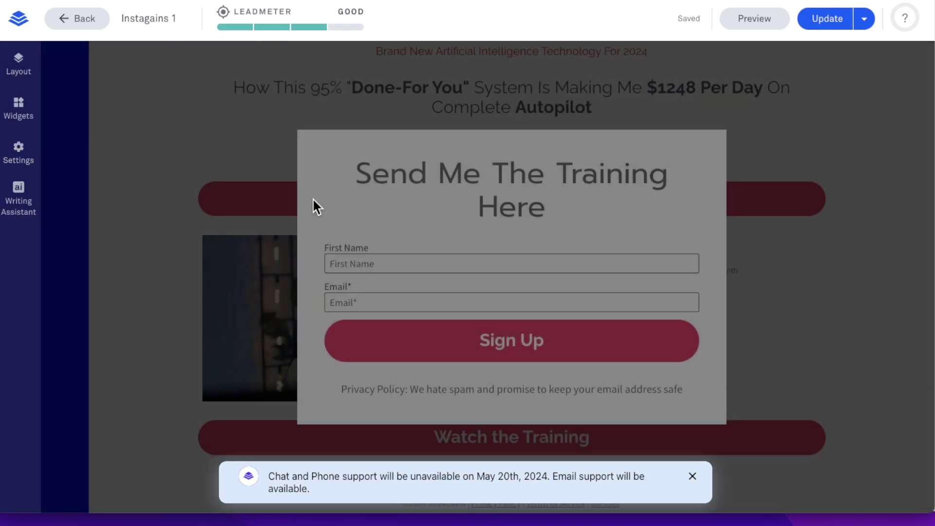
{"action": "left_click", "coordinate": [766, 147]}
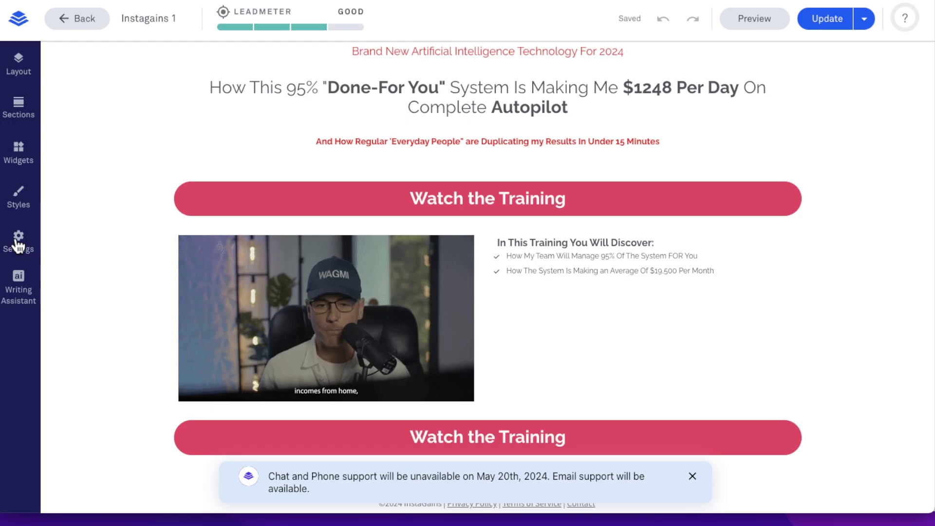
Examine the head section tracking code in the landing page's analytics settings
{"action": "left_click", "coordinate": [18, 244]}
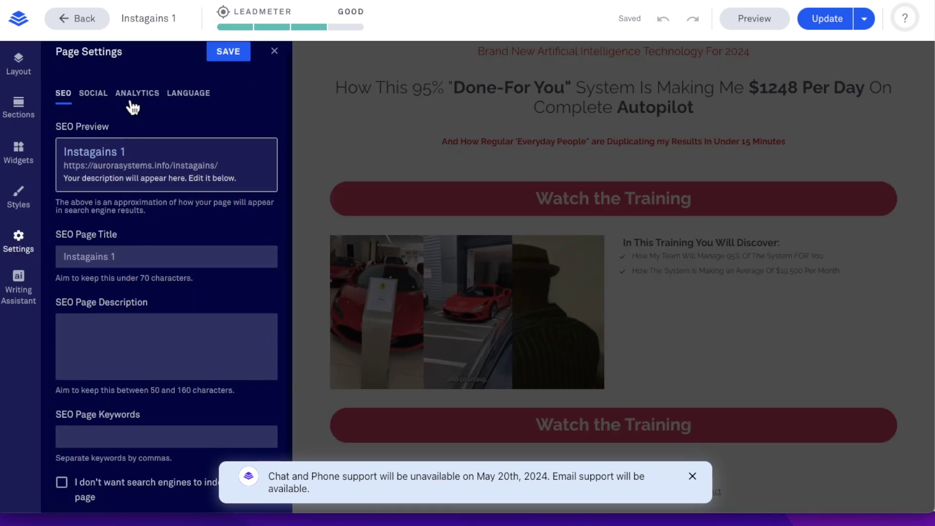
{"action": "left_click", "coordinate": [130, 99]}
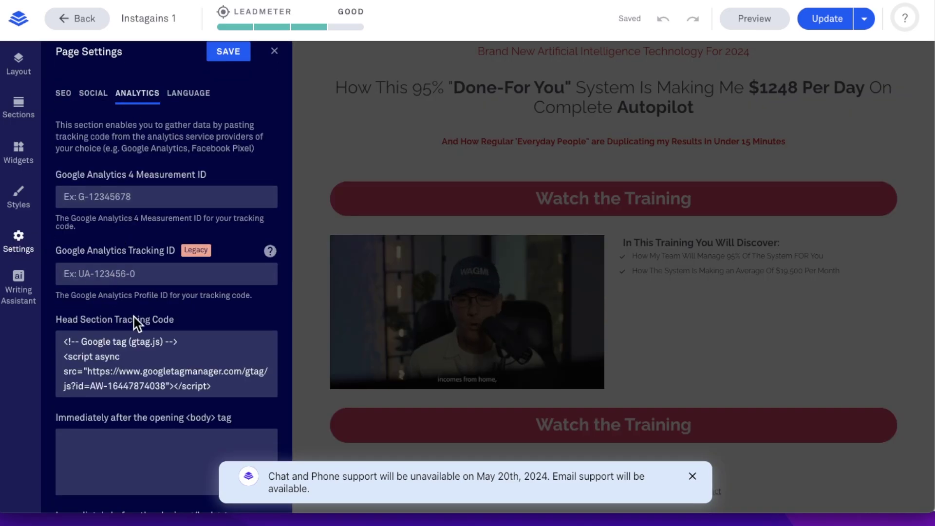
{"action": "scroll", "coordinate": [136, 324], "scroll_direction": "down", "scroll_amount": 3}
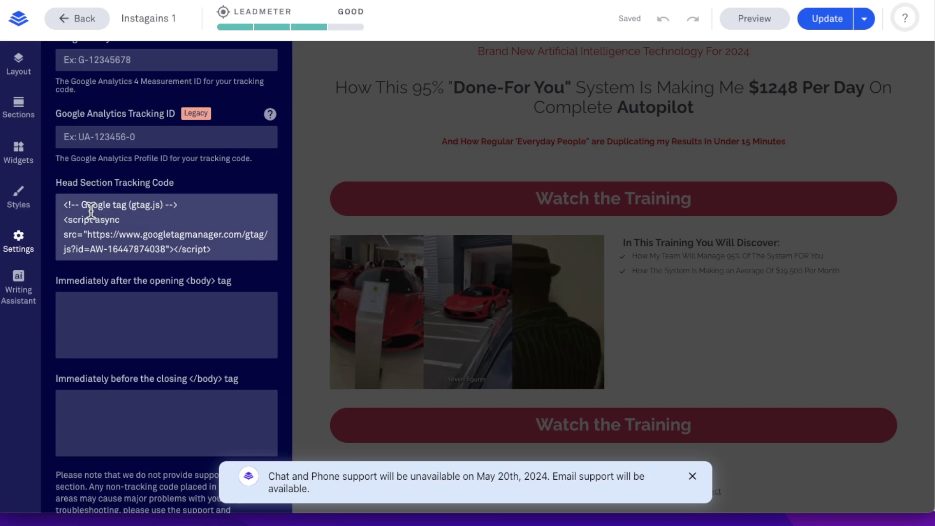
{"action": "scroll", "coordinate": [137, 214], "scroll_direction": "down", "scroll_amount": 5}
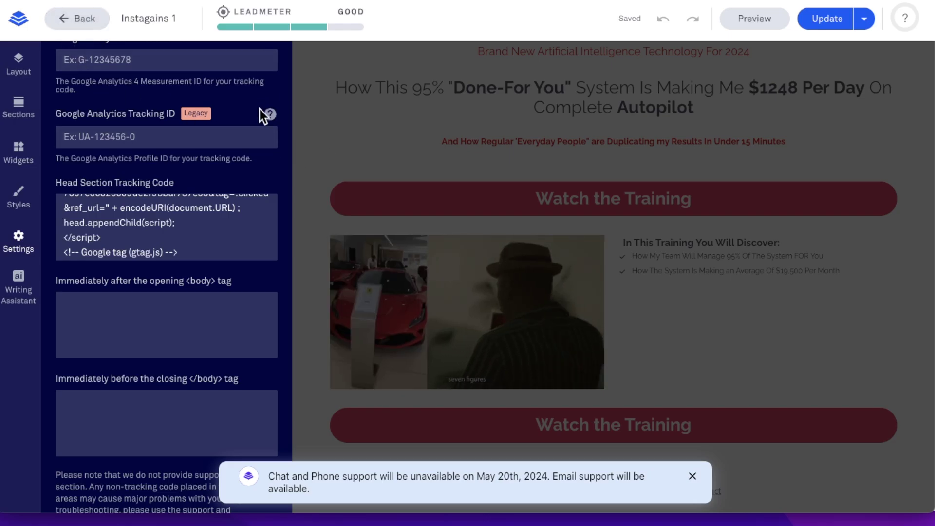
Close the landing page's analytics settings and widen the browser window showing the published page from its narrow mobile layout
{"action": "scroll", "coordinate": [258, 117], "scroll_direction": "up", "scroll_amount": 3}
{"action": "left_click", "coordinate": [275, 63]}
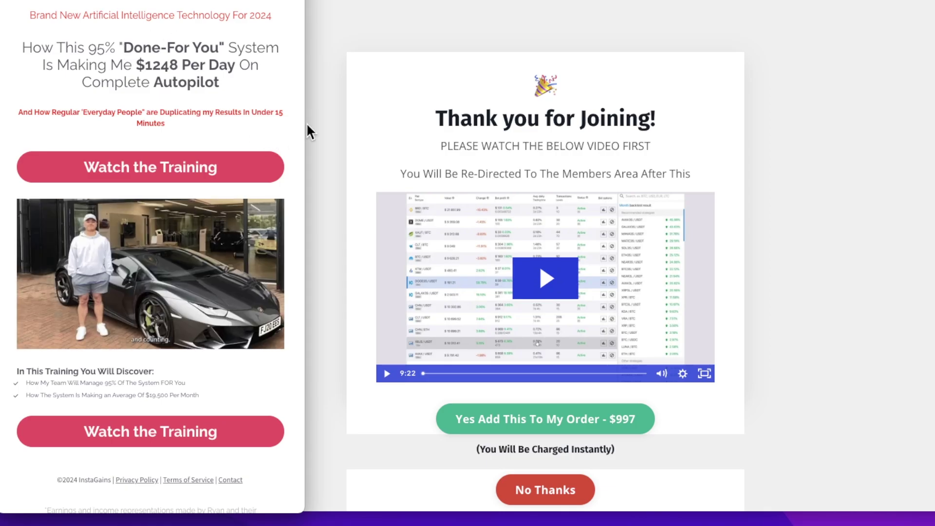
{"action": "left_click_drag", "start_coordinate": [305, 130], "coordinate": [884, 157]}
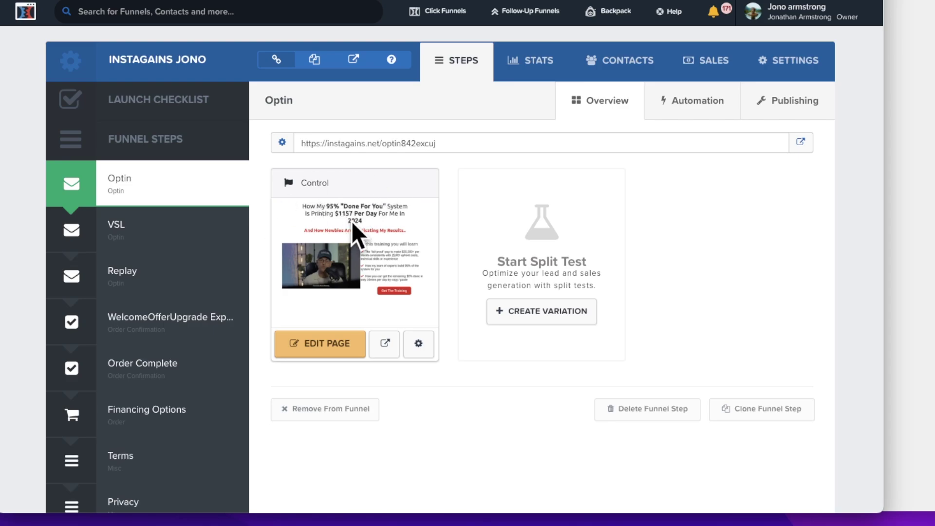
Switch to ClickFunnels, open the funnel's Optin page for editing, and look over the "Get The Training" button's settings
{"action": "left_click", "coordinate": [322, 344]}
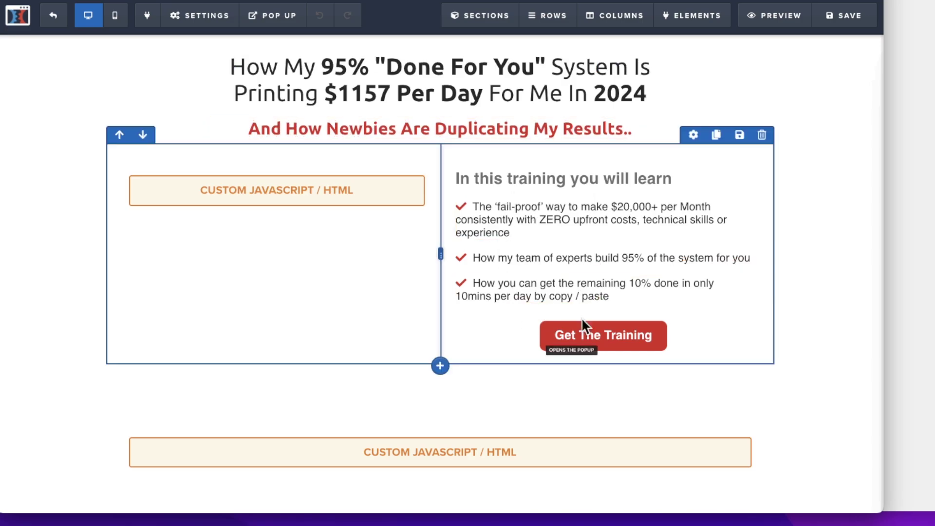
{"action": "left_click", "coordinate": [594, 342]}
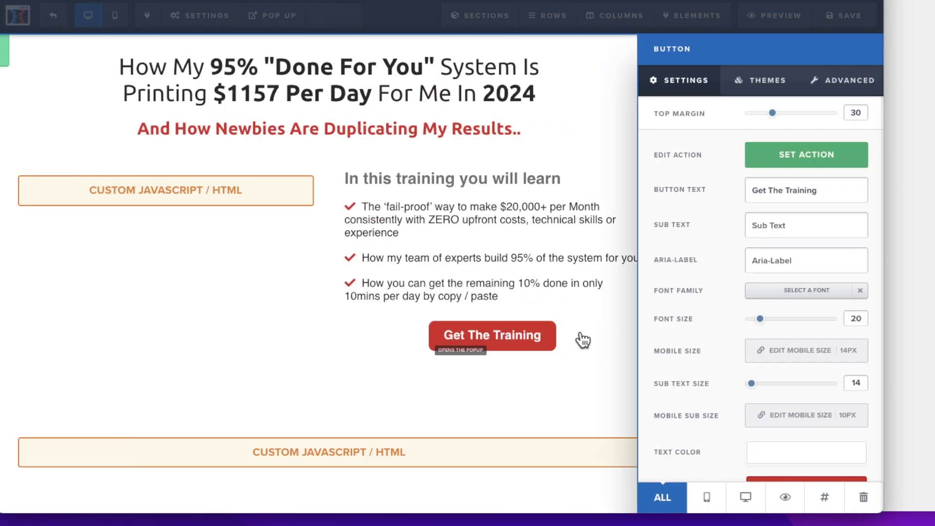
{"action": "left_click", "coordinate": [609, 280]}
Show the Optin page's pop-up, look over its name and email form, and close it
{"action": "left_click", "coordinate": [278, 18]}
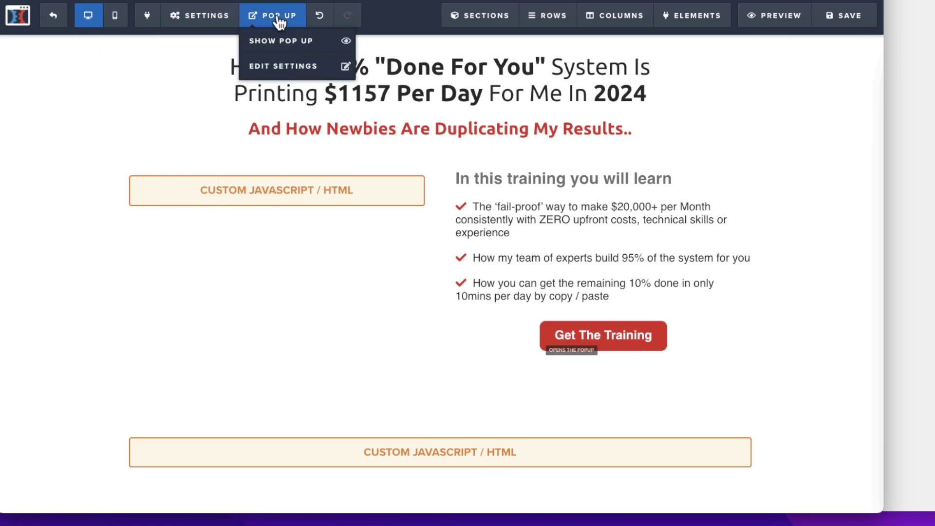
{"action": "left_click", "coordinate": [280, 41]}
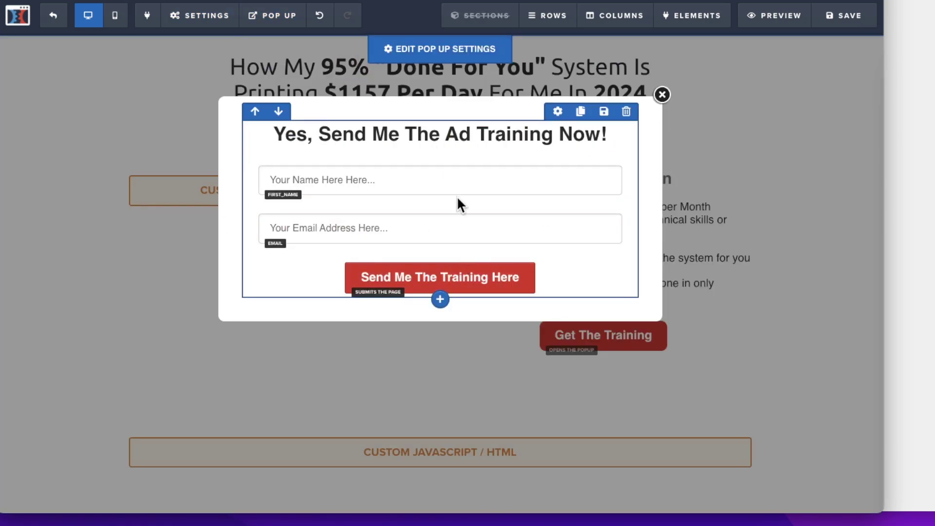
{"action": "left_click", "coordinate": [662, 94]}
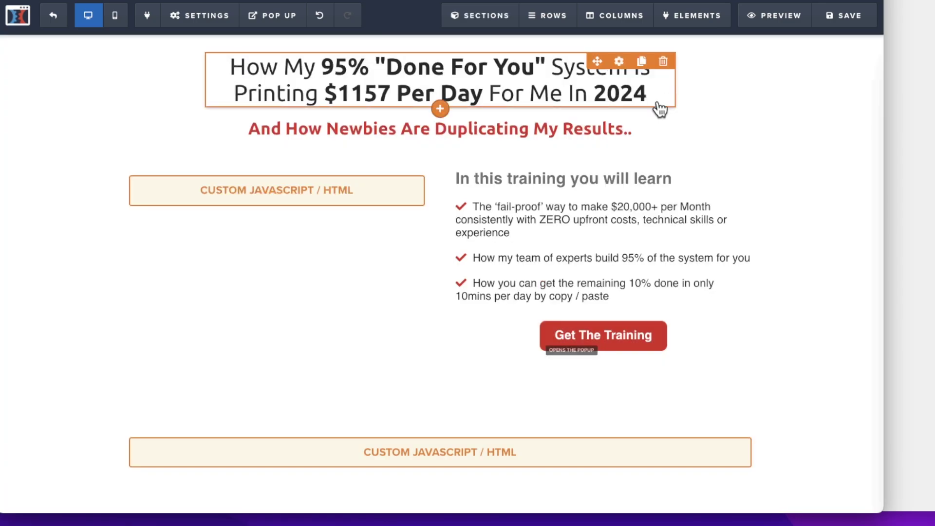
Review the available autoresponder integrations in the page's email integration settings and leave them without choosing one
{"action": "left_click", "coordinate": [217, 20]}
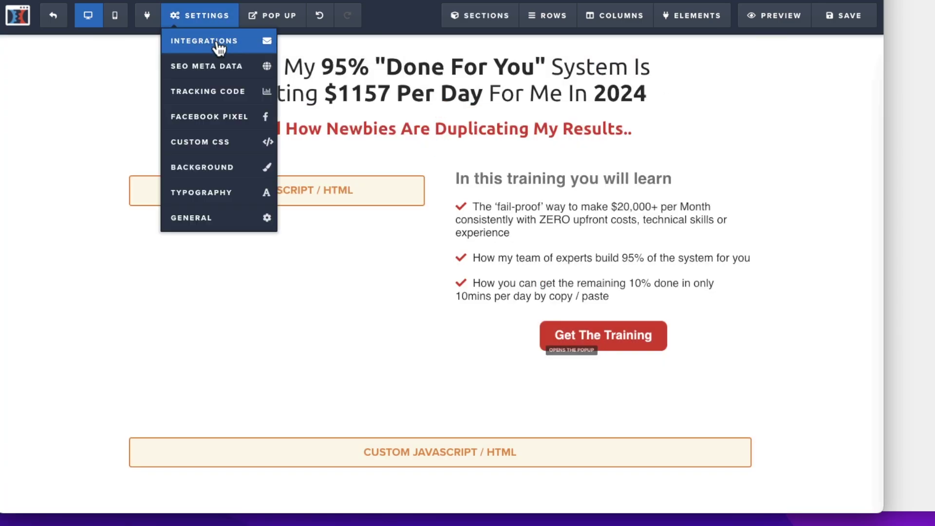
{"action": "left_click", "coordinate": [219, 46]}
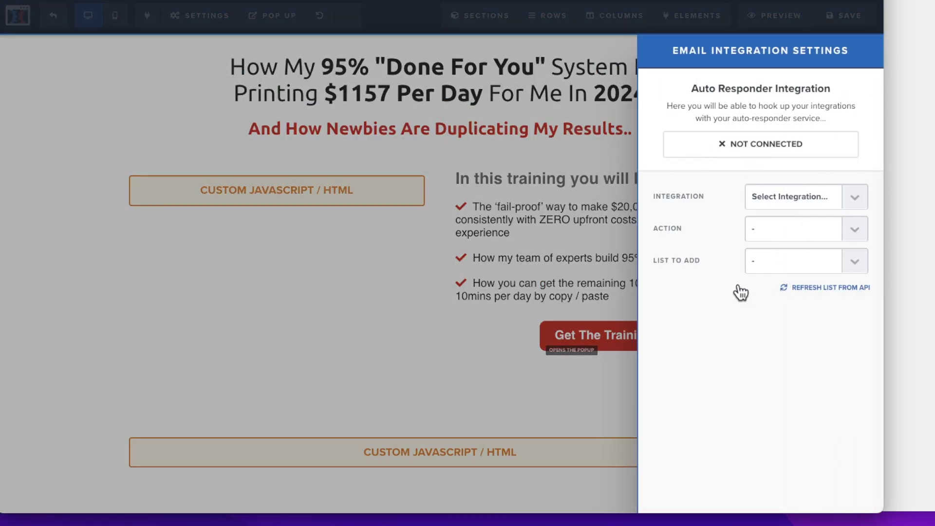
{"action": "left_click", "coordinate": [798, 214]}
{"action": "left_click", "coordinate": [776, 197]}
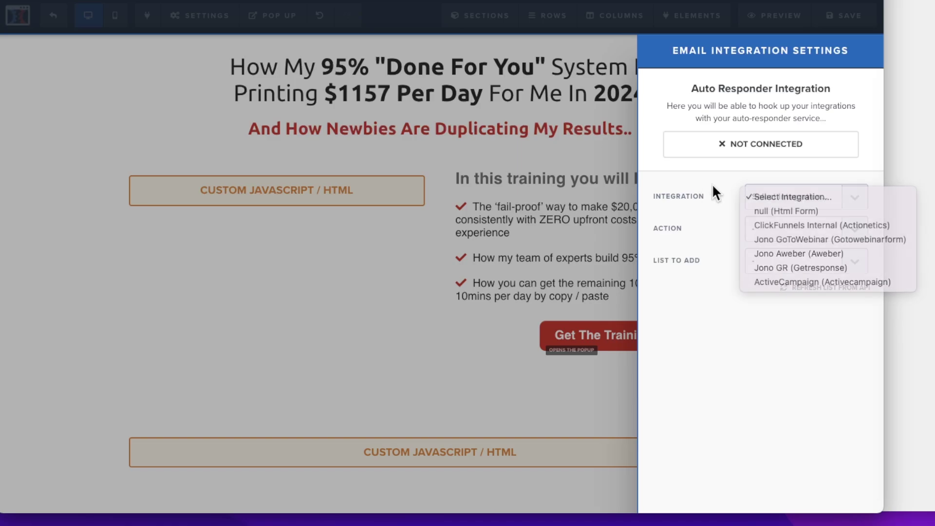
{"action": "left_click", "coordinate": [580, 158]}
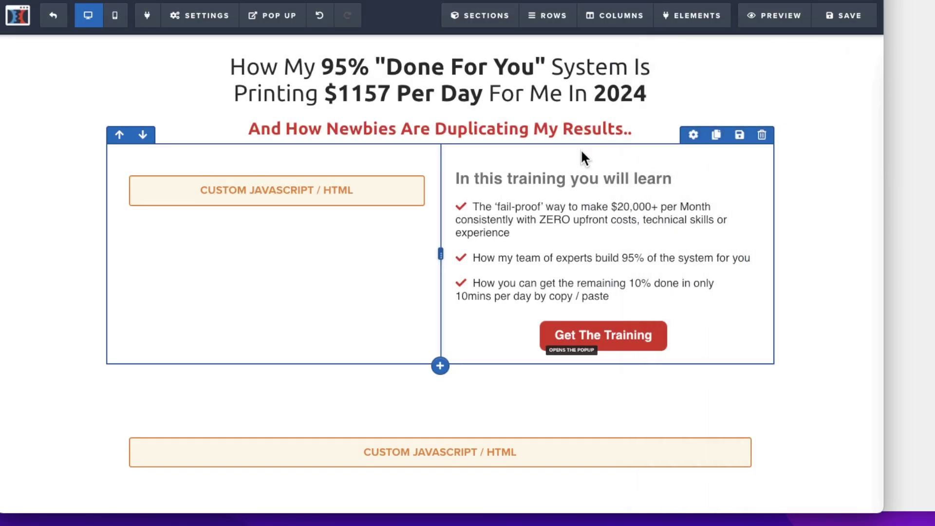
Check the page's general settings for the on-submit destination and close them
{"action": "left_click", "coordinate": [214, 16]}
{"action": "left_click", "coordinate": [206, 219]}
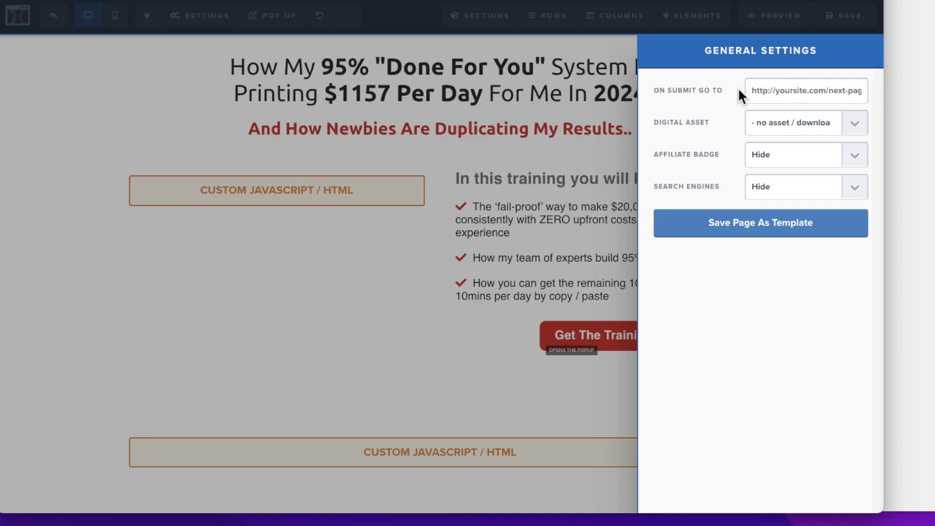
{"action": "left_click", "coordinate": [556, 156]}
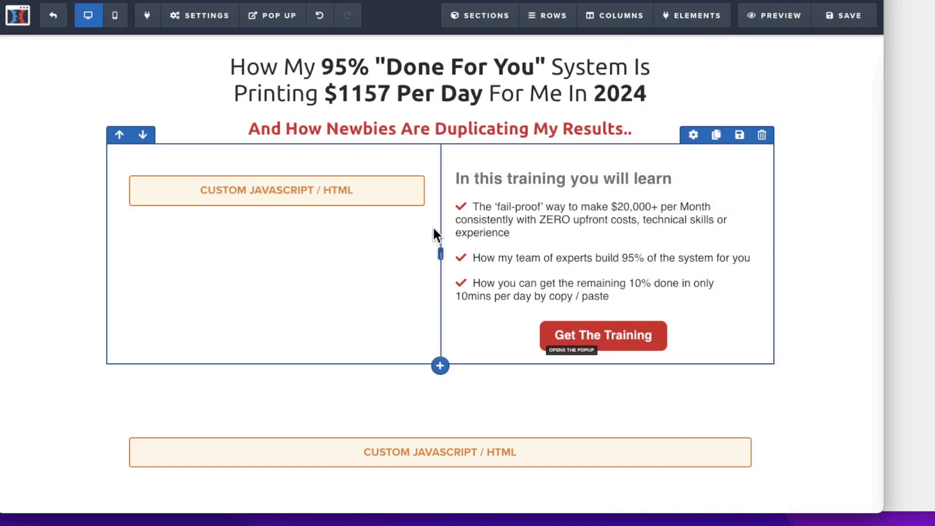
Examine the code in the upper Custom JavaScript / HTML element beside the training bullet list and close the code editor
{"action": "left_click", "coordinate": [286, 195]}
{"action": "left_click", "coordinate": [790, 166]}
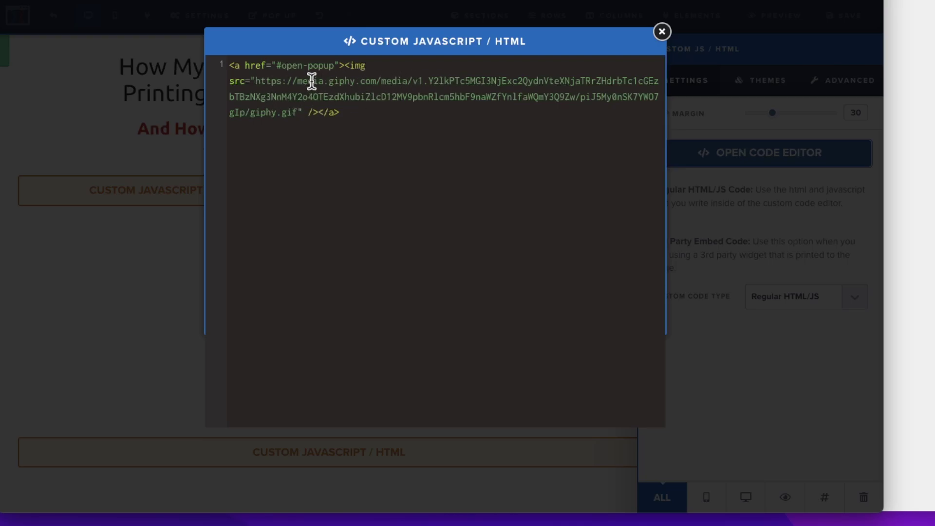
{"action": "left_click", "coordinate": [662, 32]}
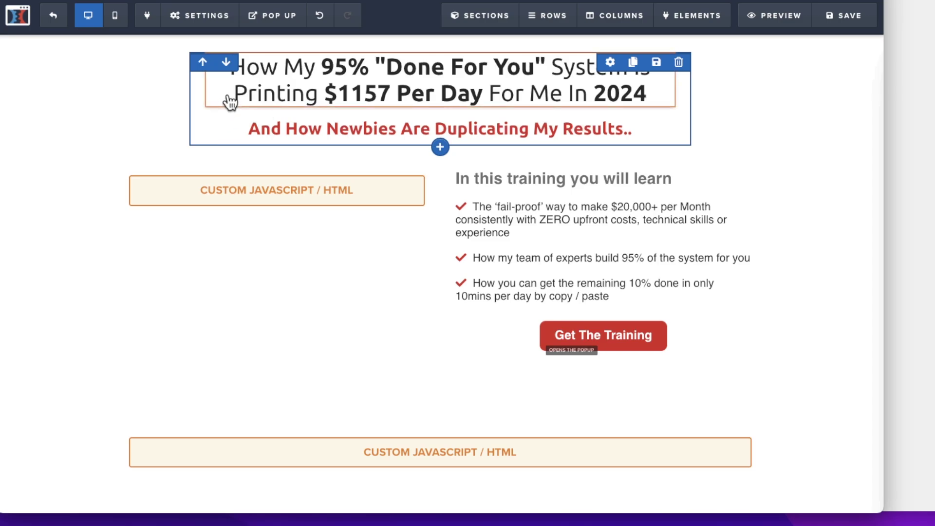
Widen the browser window on the Upwork homepage and open the live Optin page from the Instagains funnel's overview
{"action": "mouse_move", "coordinate": [684, 12]}
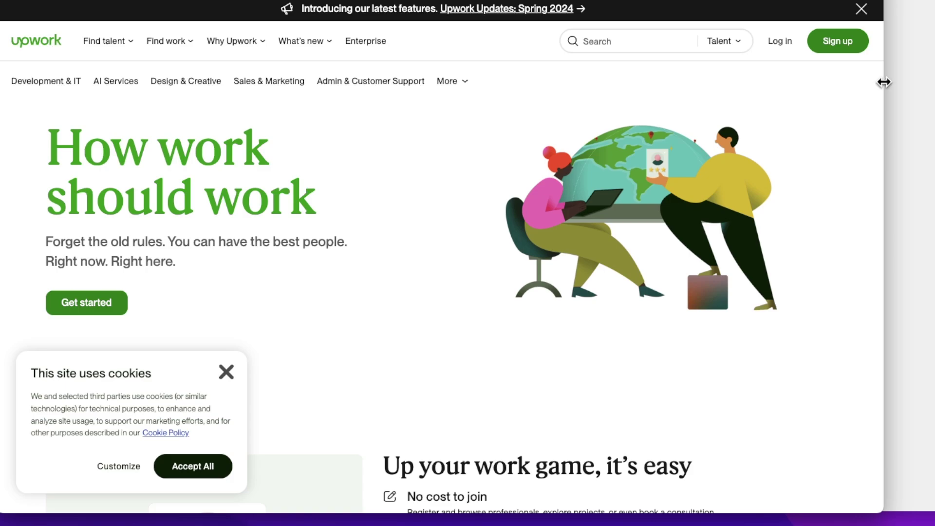
{"action": "left_click_drag", "start_coordinate": [884, 82], "coordinate": [934, 82]}
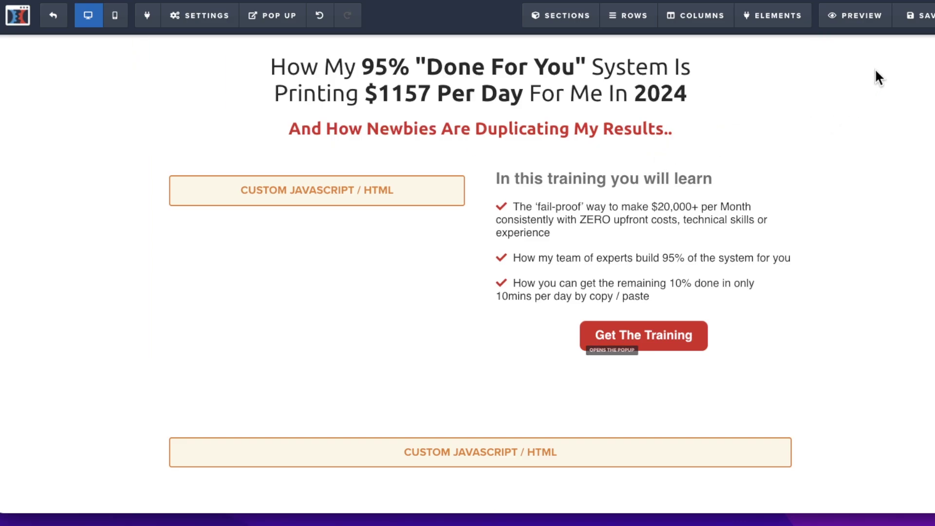
{"action": "left_click", "coordinate": [928, 27]}
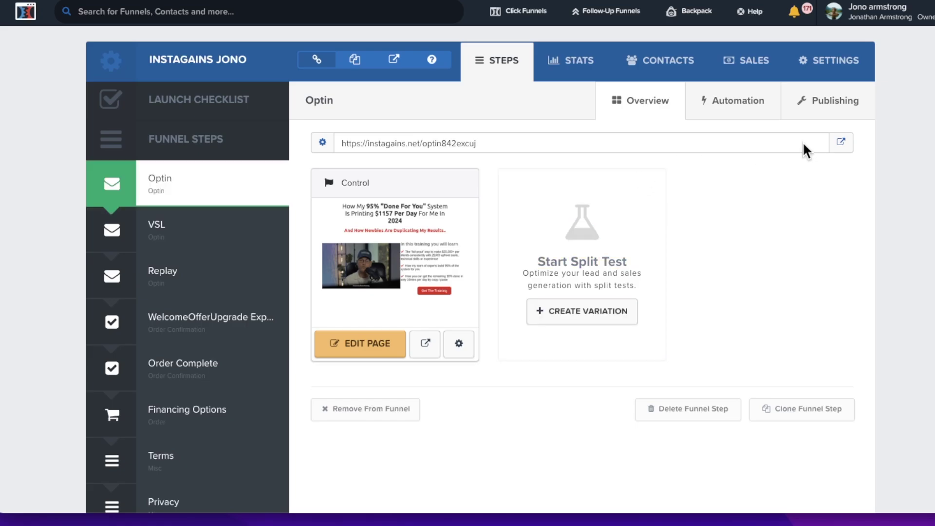
{"action": "left_click", "coordinate": [841, 143]}
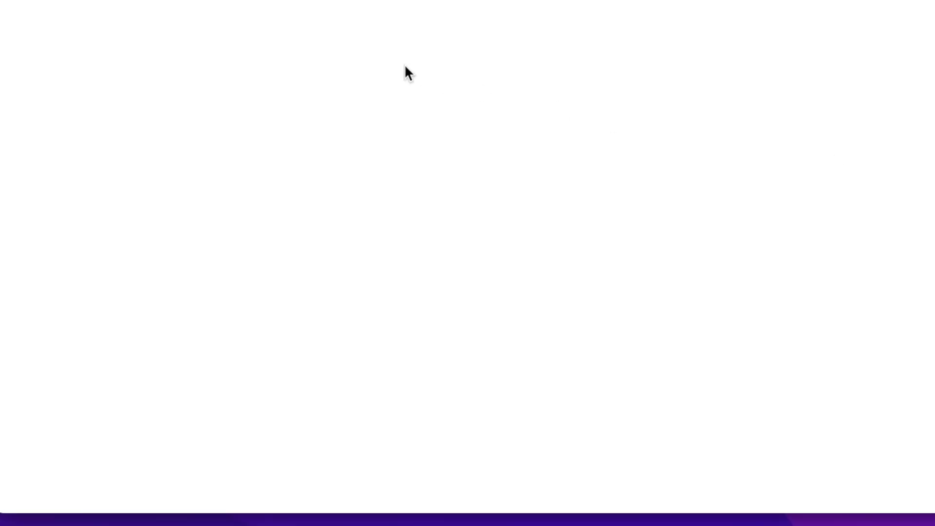